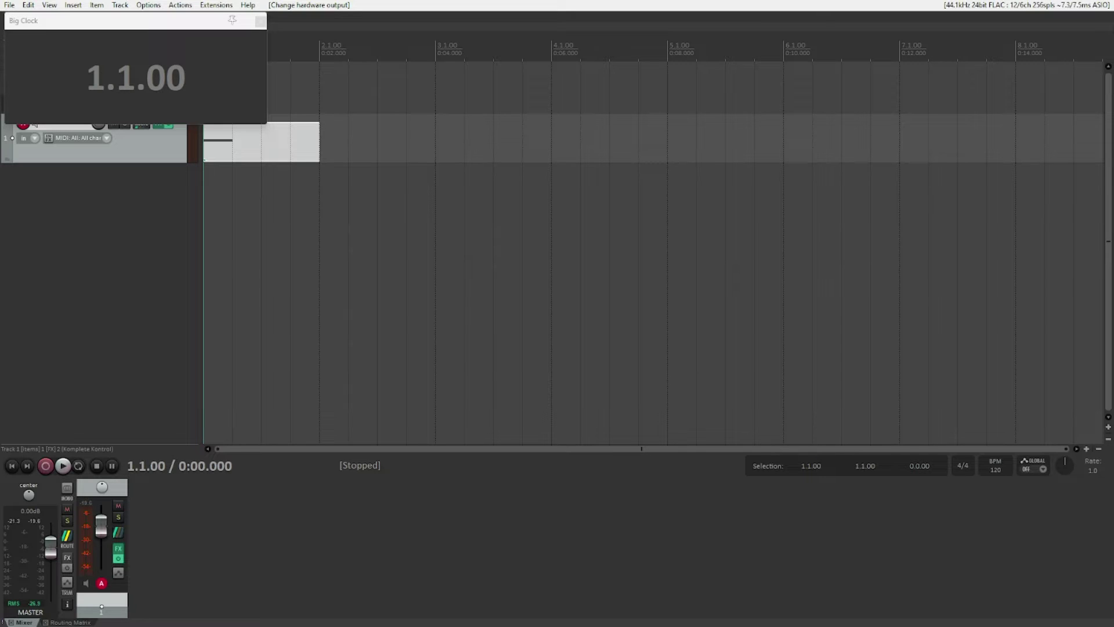
# Play the piano part on track 1 twice, stopping each time, to hear the effect tweak.
pyautogui.press('space')
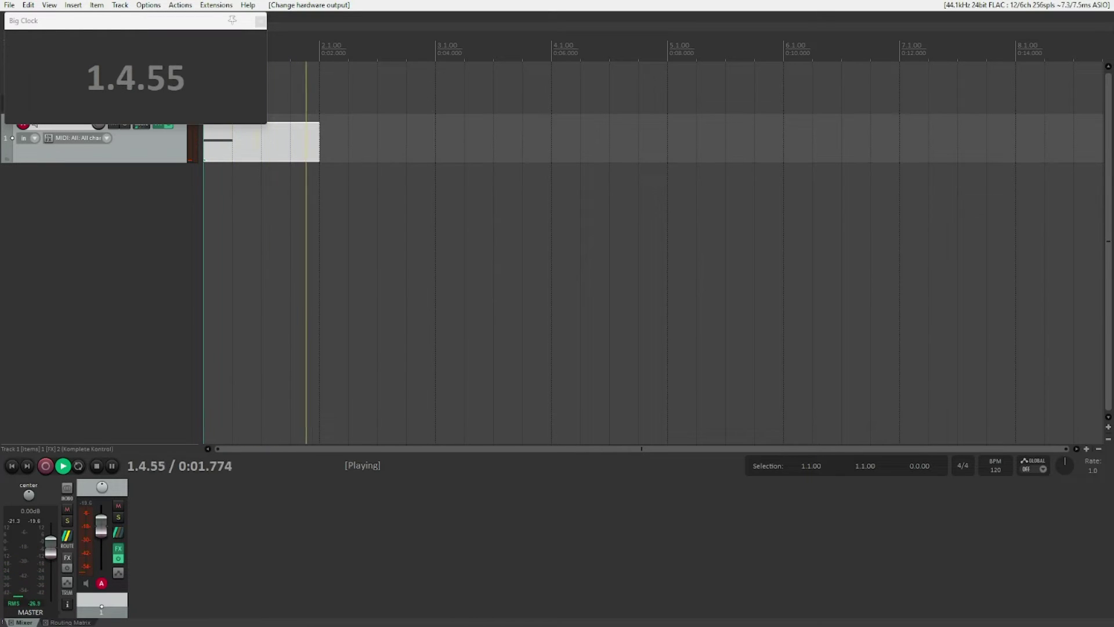
pyautogui.press('space')
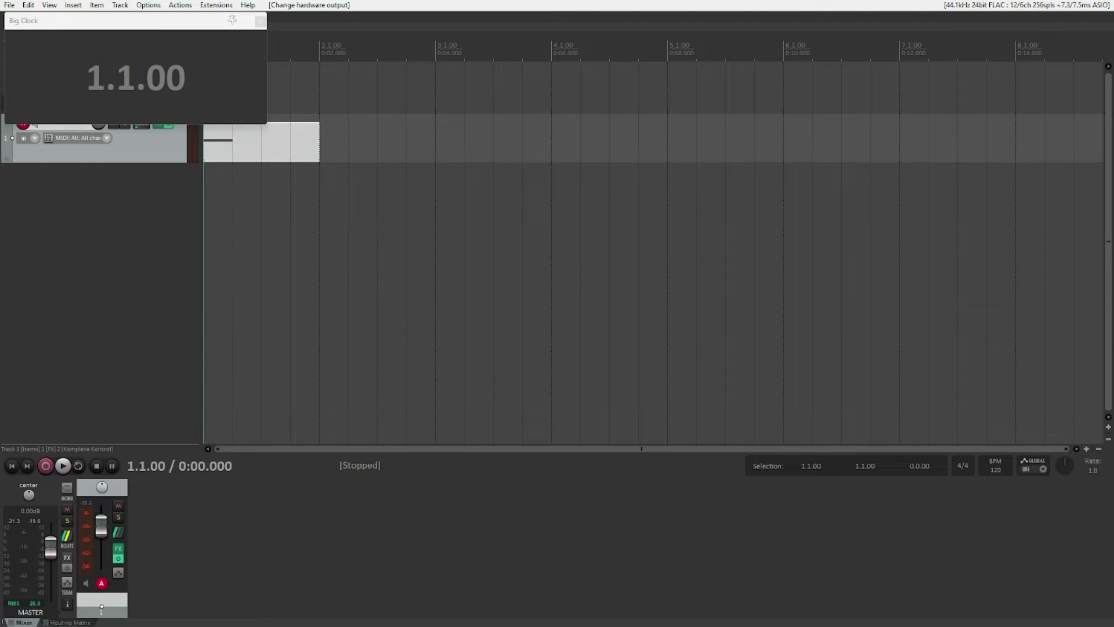
pyautogui.press('space')
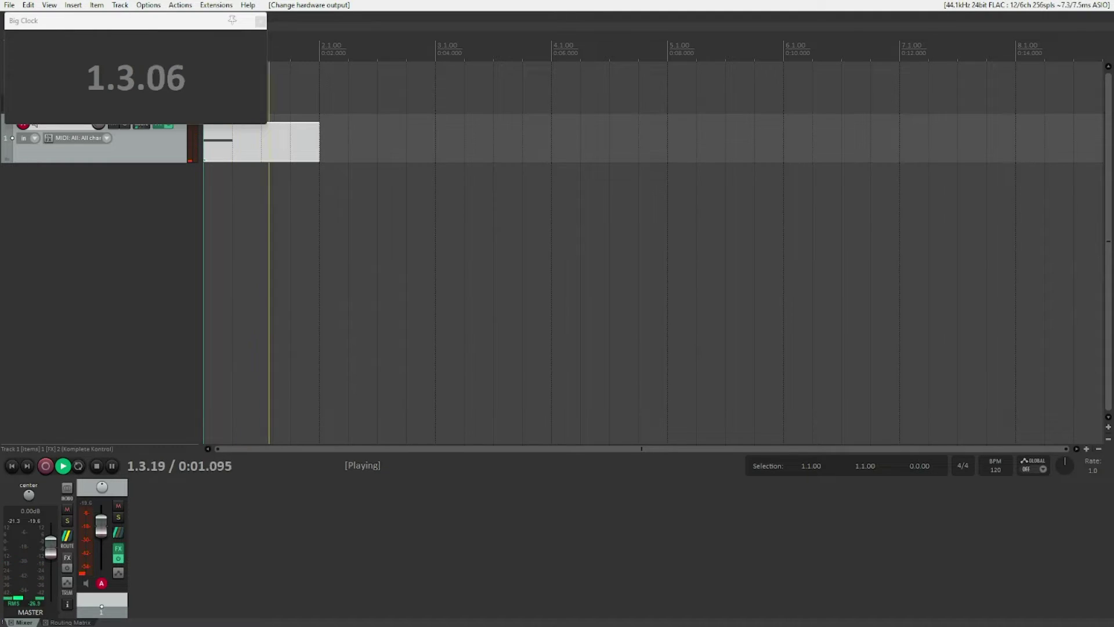
pyautogui.press('space')
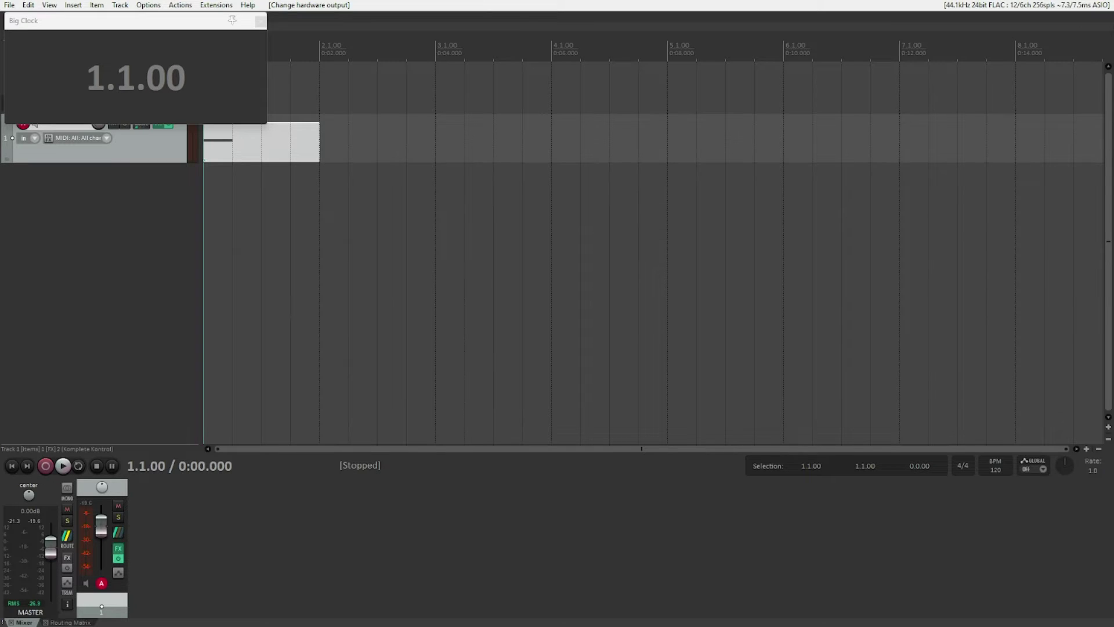
# Play briefly, then stop with the cursor back at 1.1.00.
pyautogui.press('space')
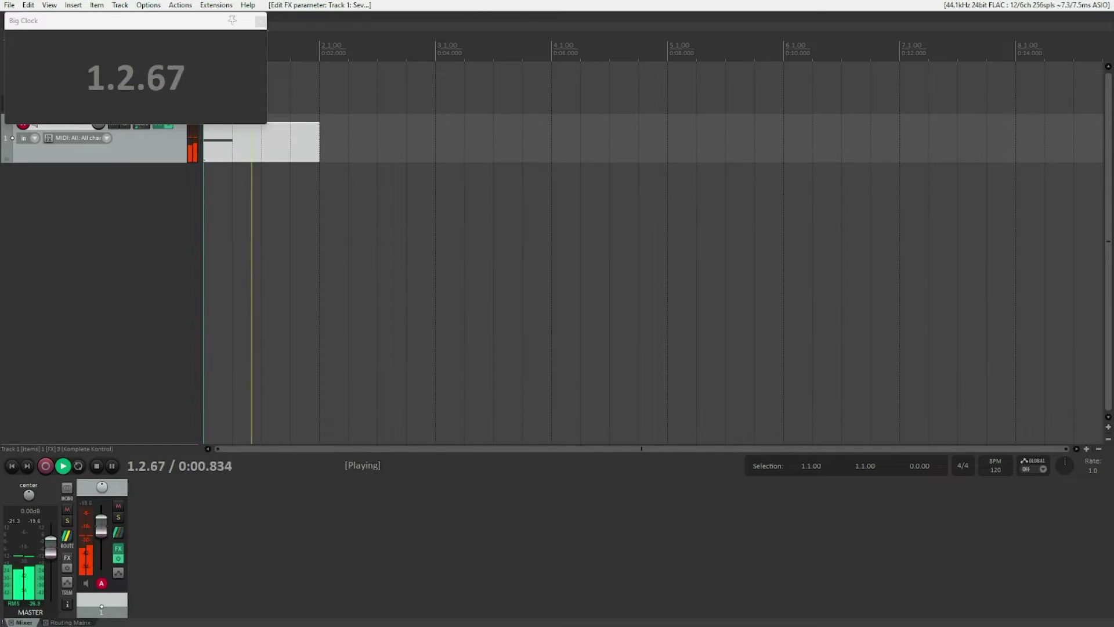
pyautogui.press('space')
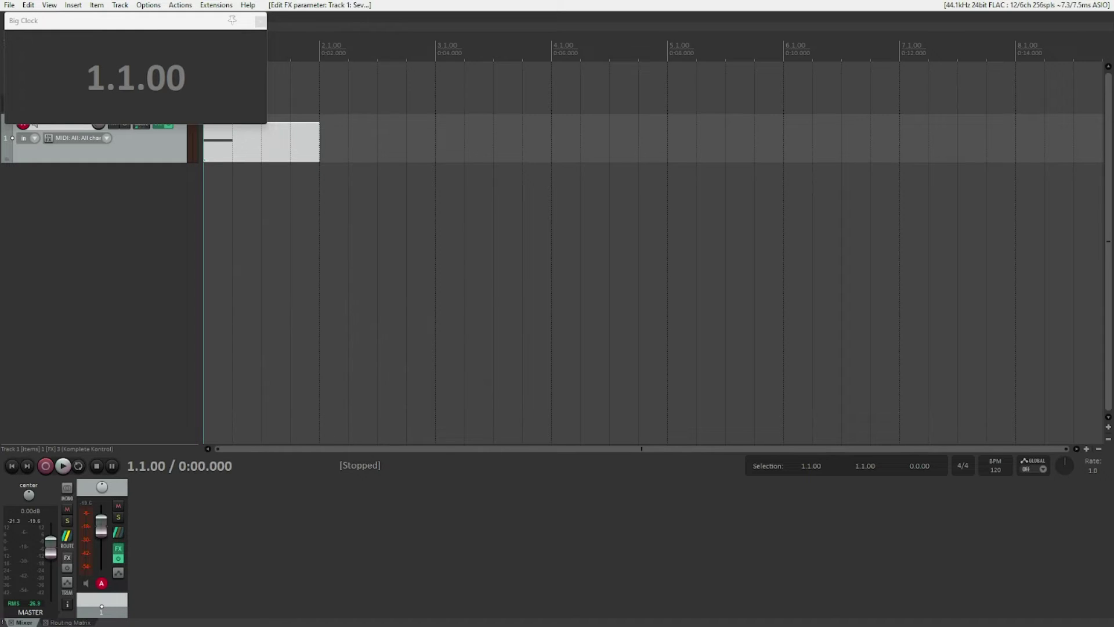
# Apply track/take FX to the piano item as a new take, 01-MIDI render 002.flac.
pyautogui.hotkey('shift', 'F10')
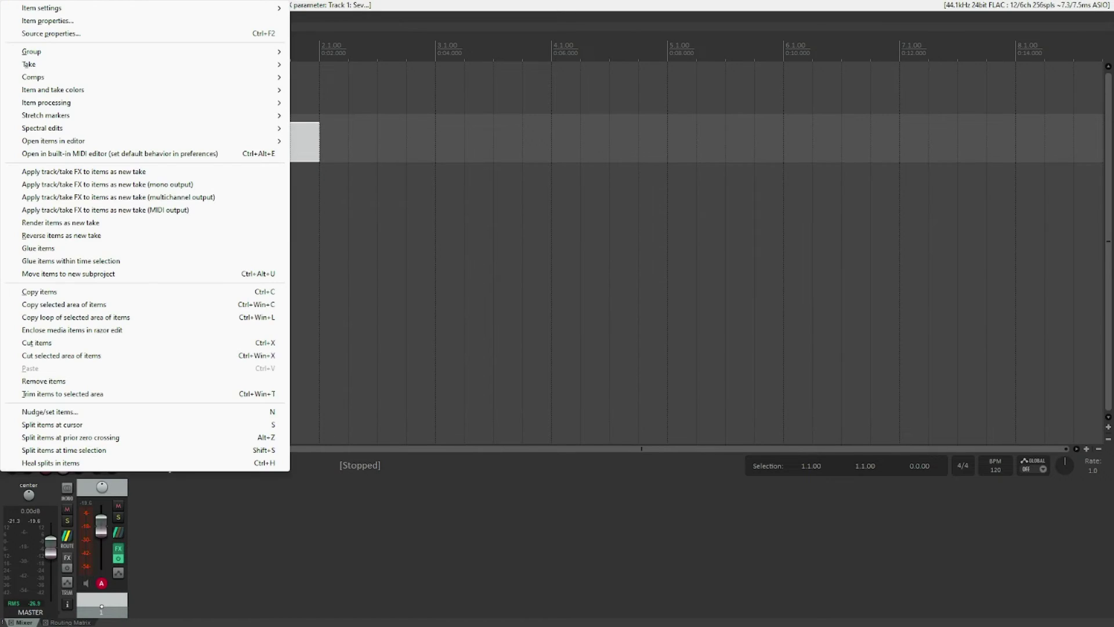
pyautogui.press('Down')
pyautogui.press('Down')
pyautogui.press('Down')
pyautogui.press('Down')
pyautogui.press('Down')
pyautogui.press('Down')
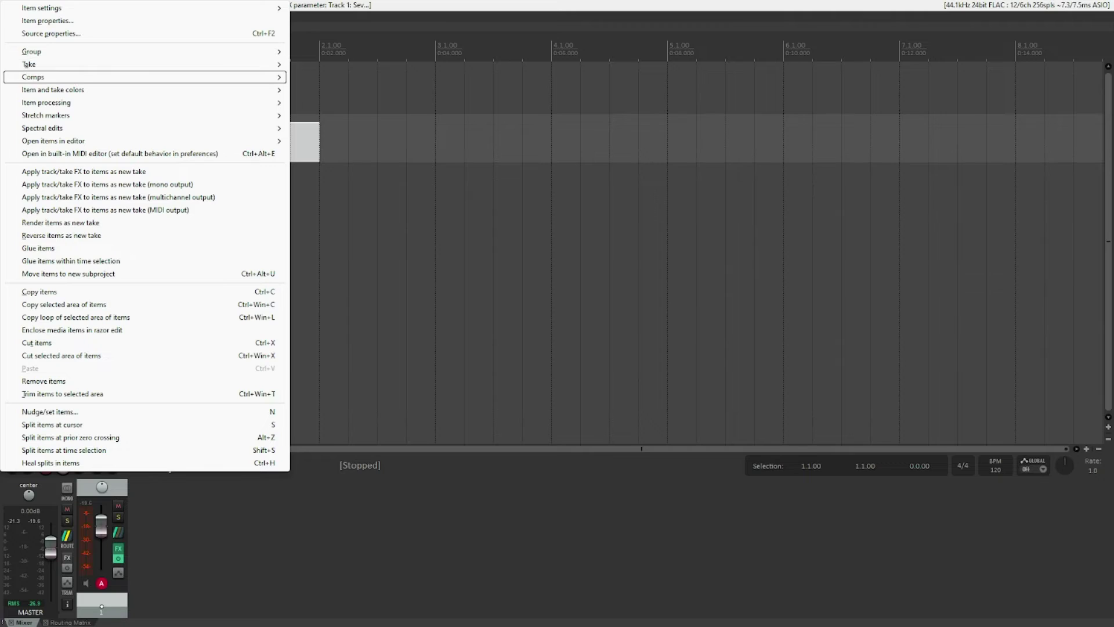
pyautogui.press('Down')
pyautogui.press('Down')
pyautogui.press('Down')
pyautogui.press('Down')
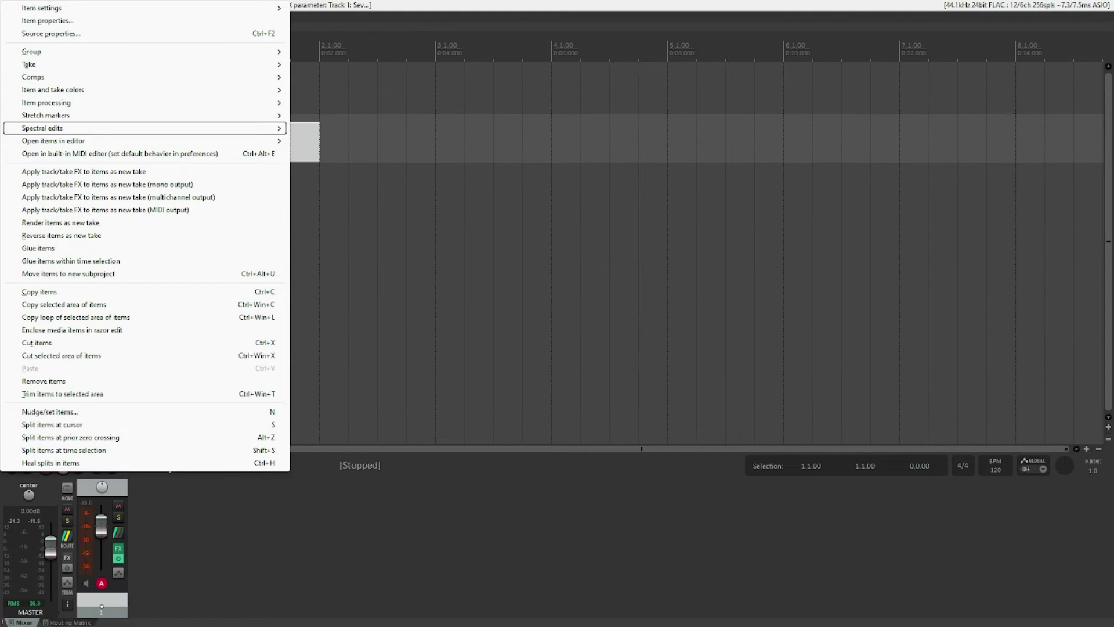
pyautogui.press('Down')
pyautogui.press('Down')
pyautogui.press('Down')
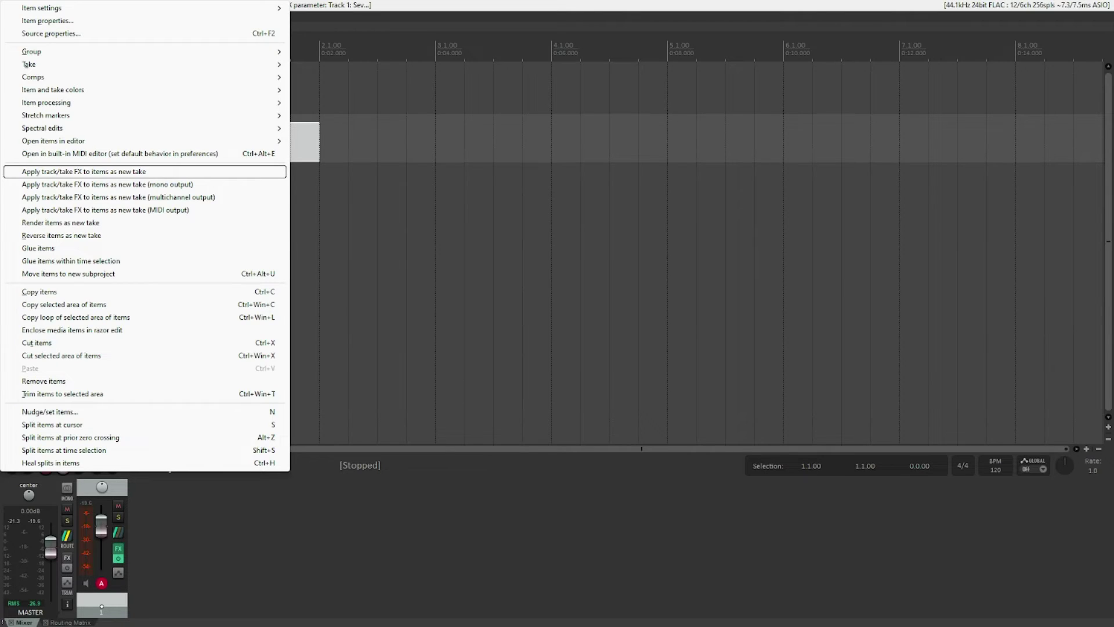
pyautogui.press('Return')
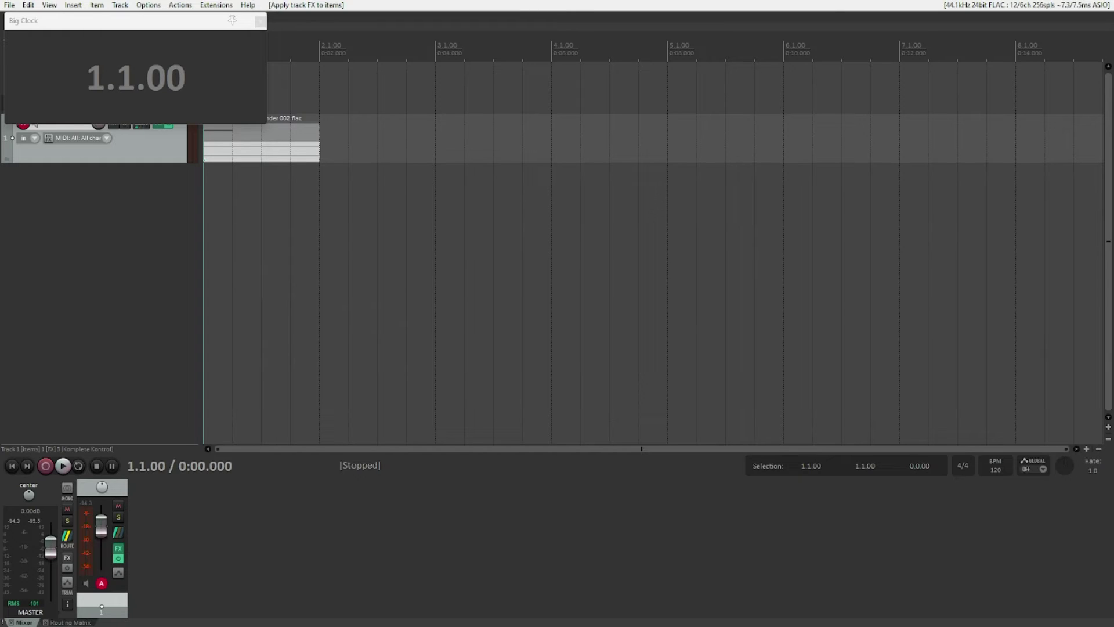
# Toggle to the other take and back, leaving 01-MIDI render 002.flac active.
pyautogui.press('t')
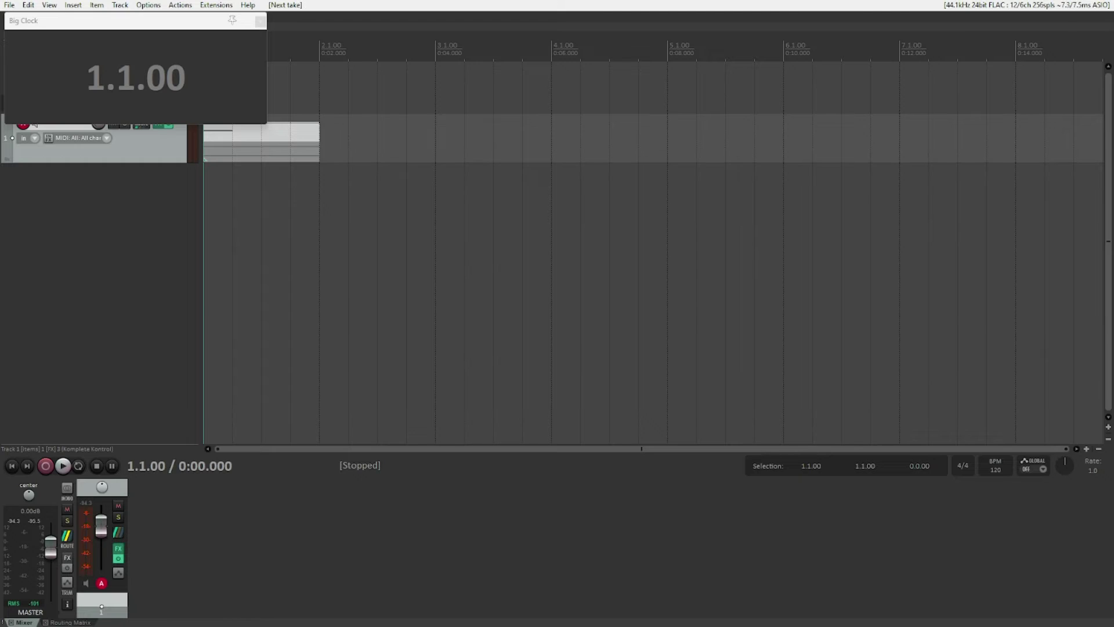
pyautogui.press('t')
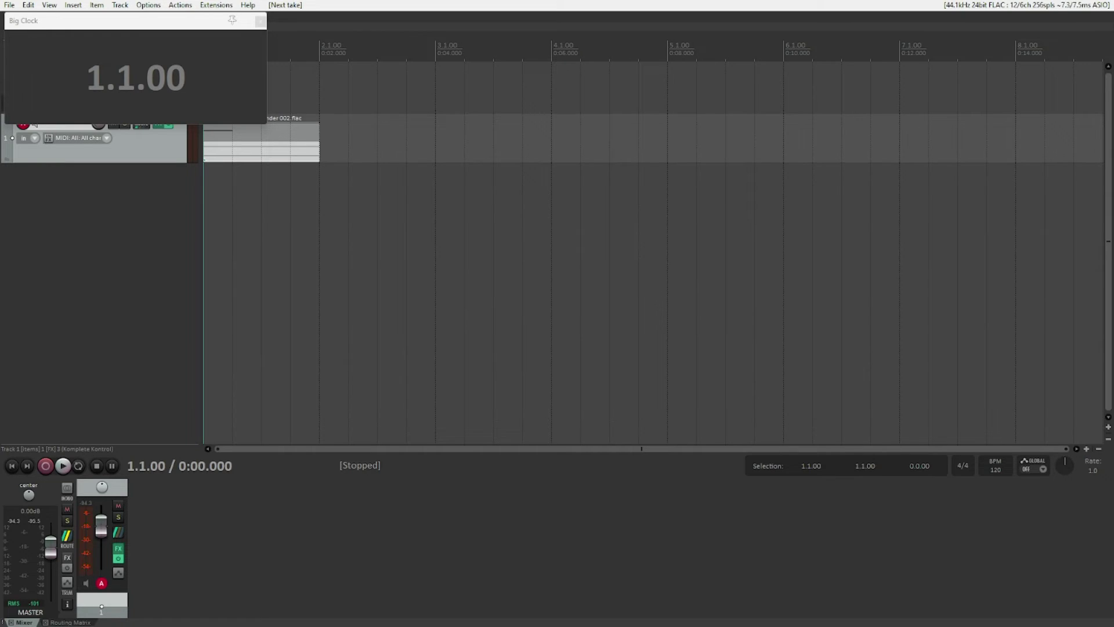
# Bypass track 1's FX and play back only the rendered take, then stop.
pyautogui.press('b')
pyautogui.press('space')
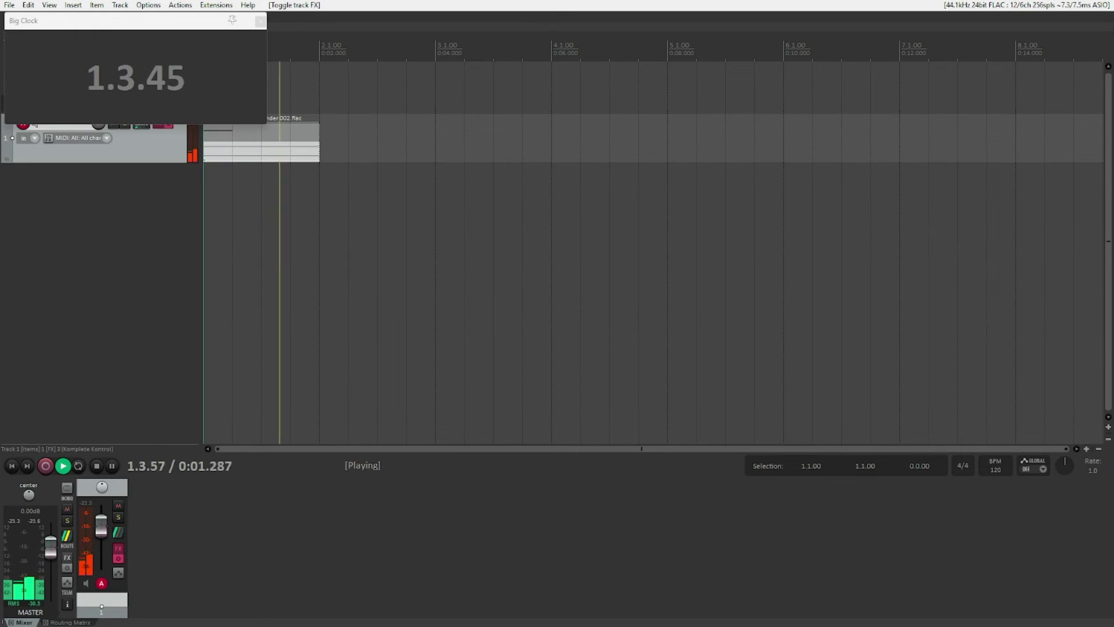
pyautogui.press('space')
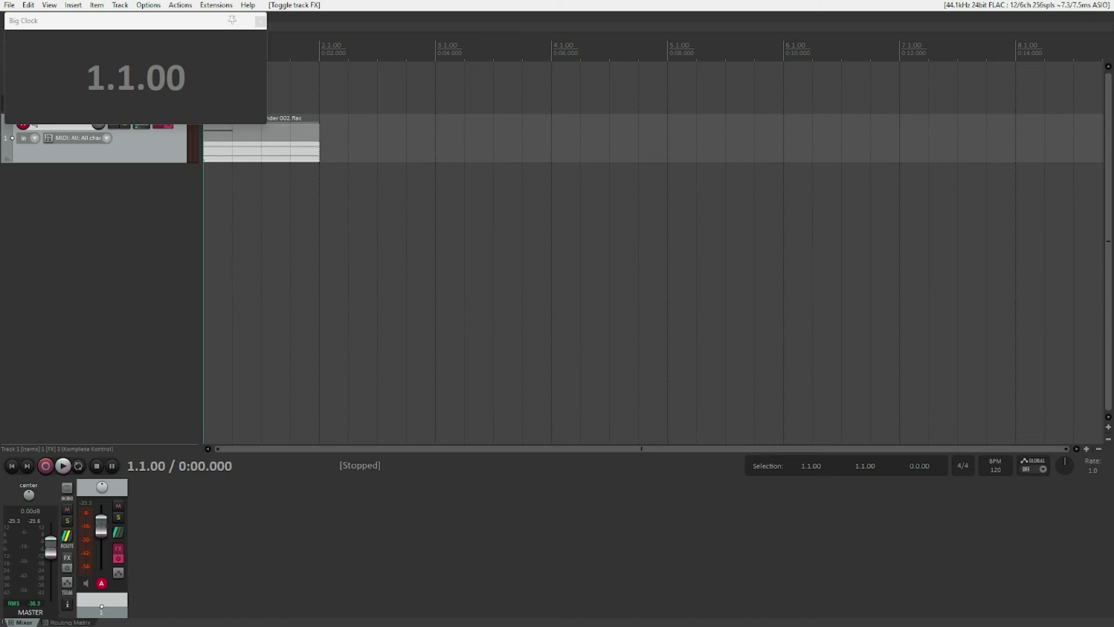
# Insert a new track named 'reverse' and paste the rendered piano item onto it.
pyautogui.hotkey('ctrl', 't')
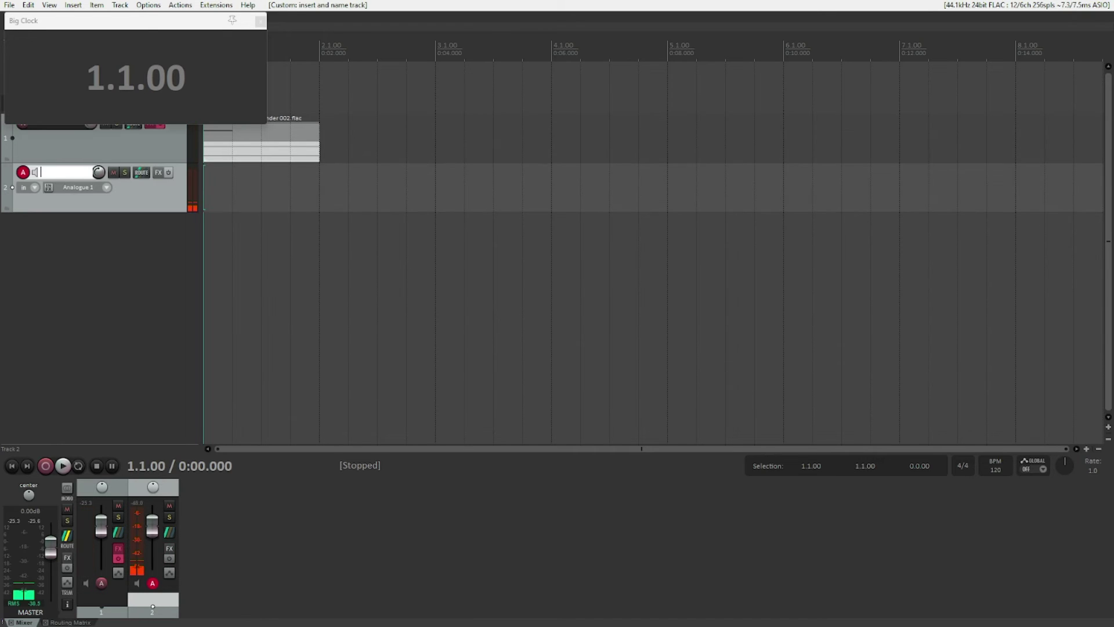
pyautogui.write('reverse')
pyautogui.press('Return')
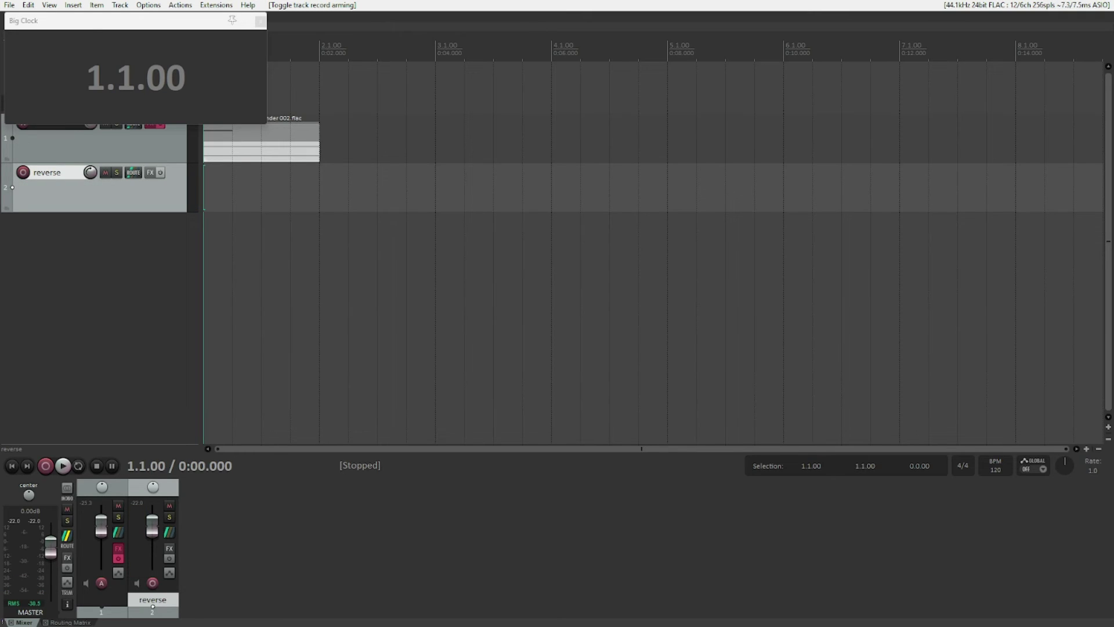
pyautogui.hotkey('ctrl', 'v')
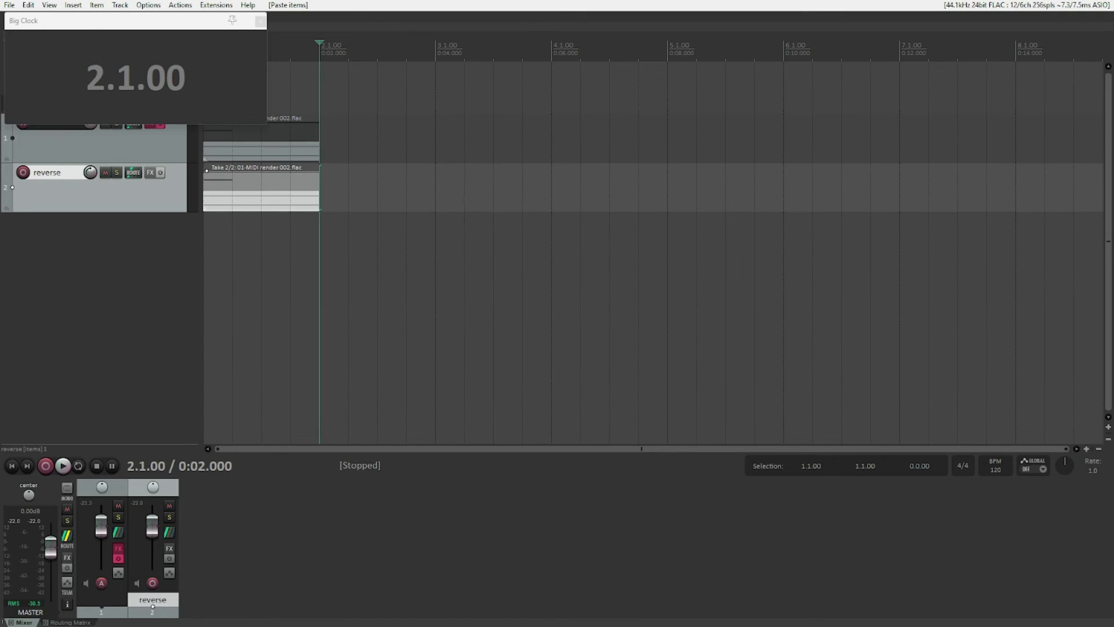
# Play both tracks from the project start, then stop.
pyautogui.press('Home')
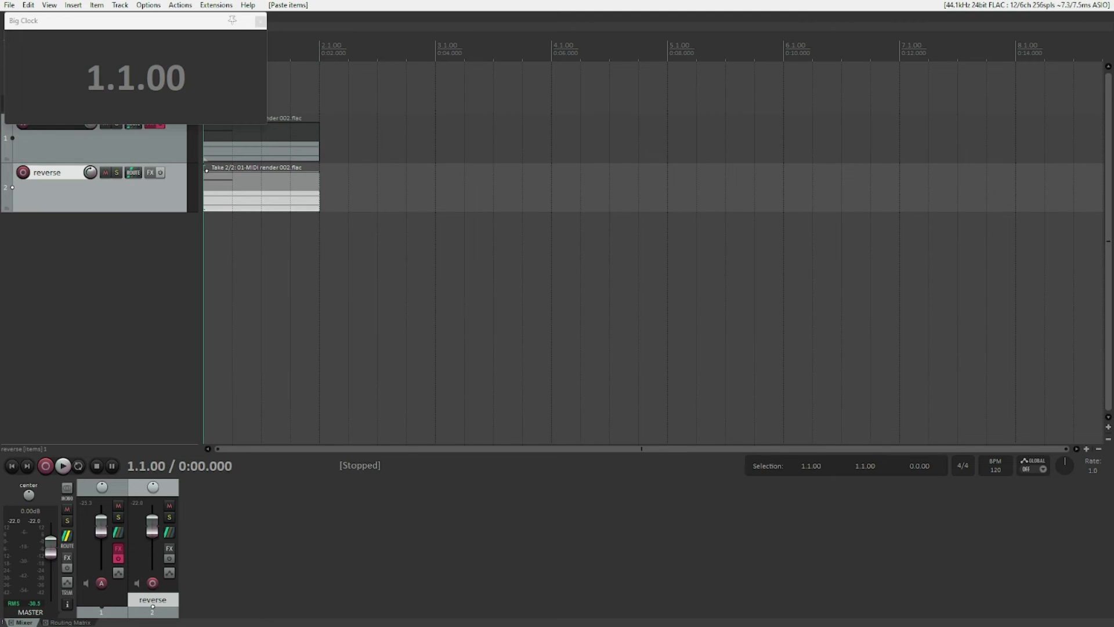
pyautogui.press('space')
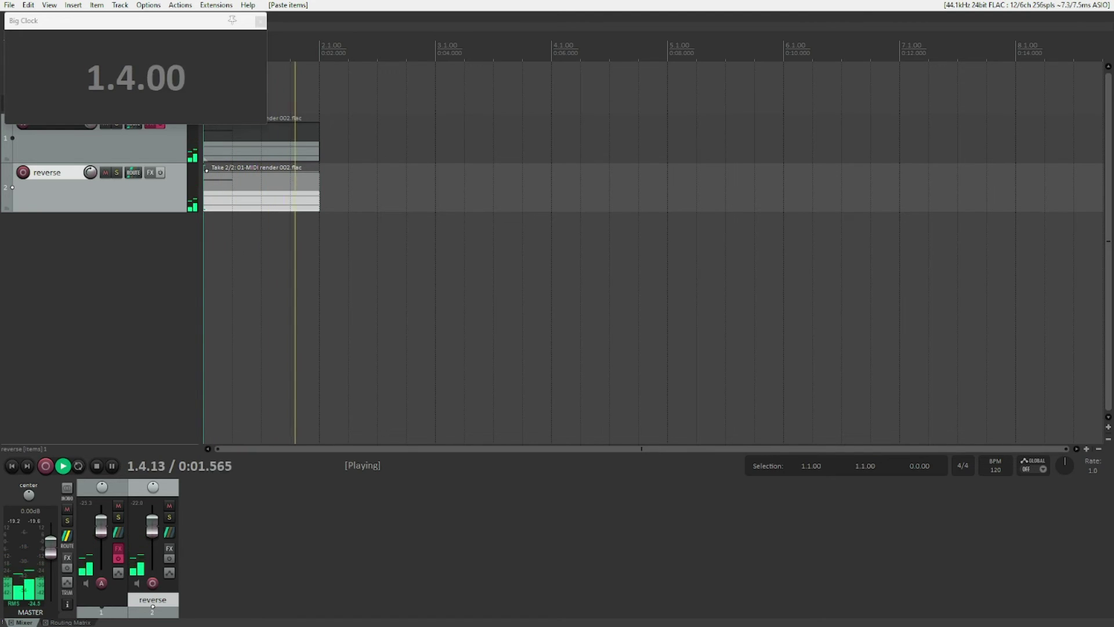
pyautogui.press('space')
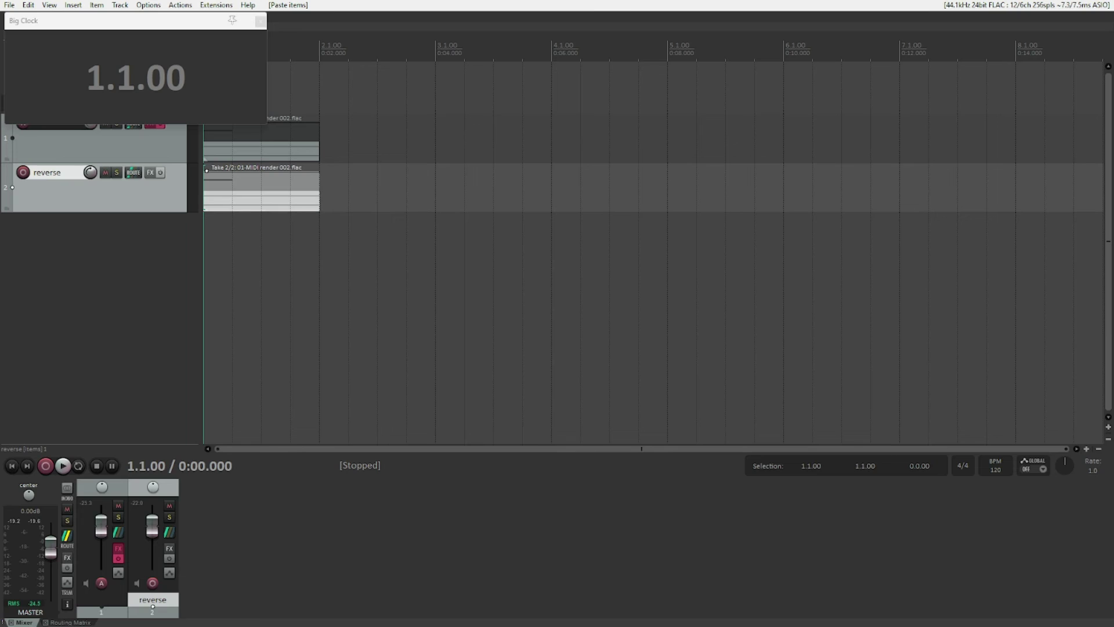
# Reverse the 01-MIDI render 002.flac take on the reverse track and play it.
pyautogui.press('r')
pyautogui.press('space')
# Cut track 1's piano item and paste it at bar 2 (2.1.00).
pyautogui.click(101, 599)
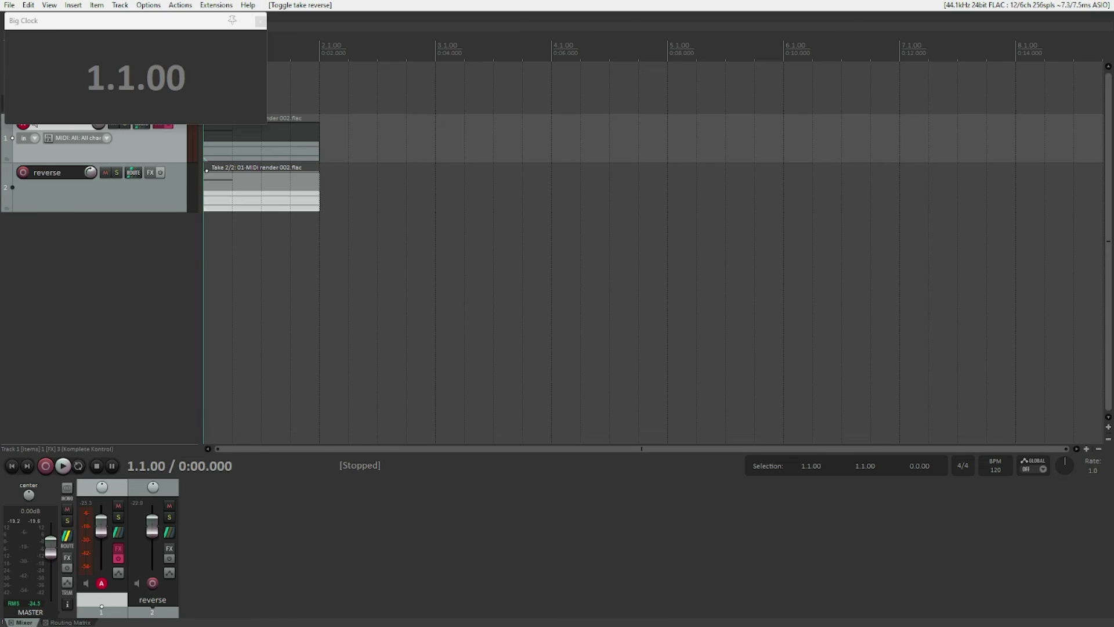
pyautogui.hotkey('ctrl', 'alt', 'Up')
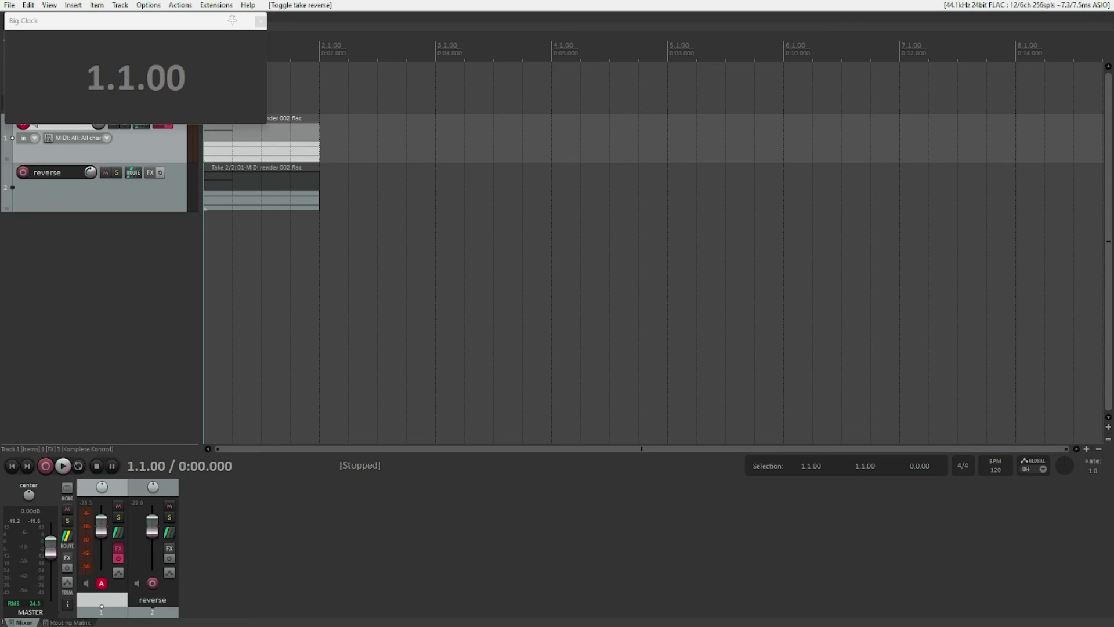
pyautogui.hotkey('ctrl', 'x')
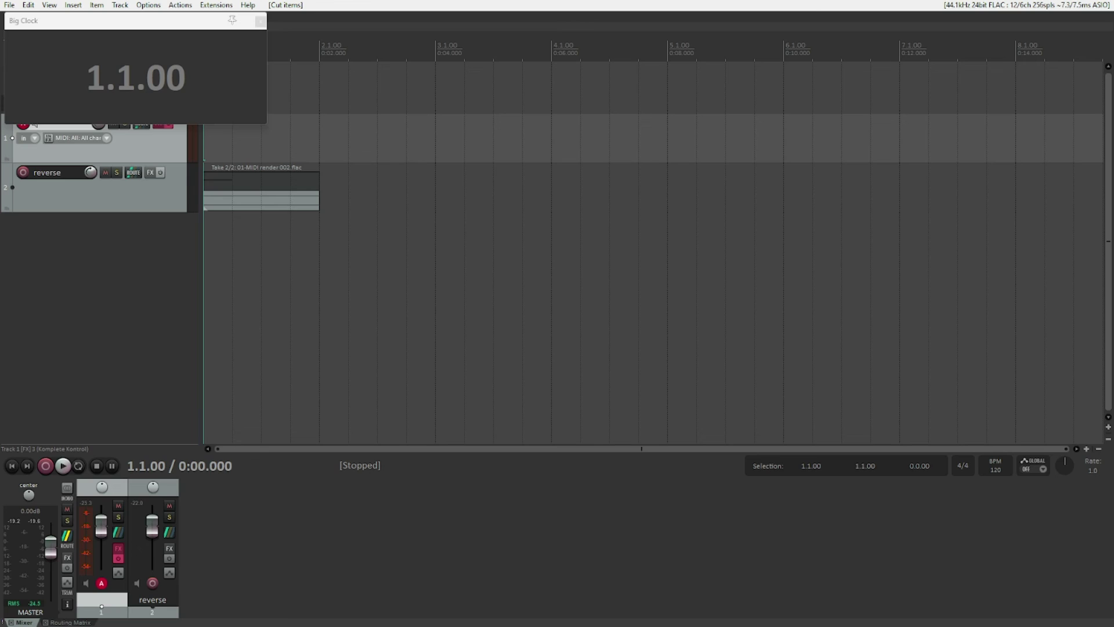
pyautogui.press('End')
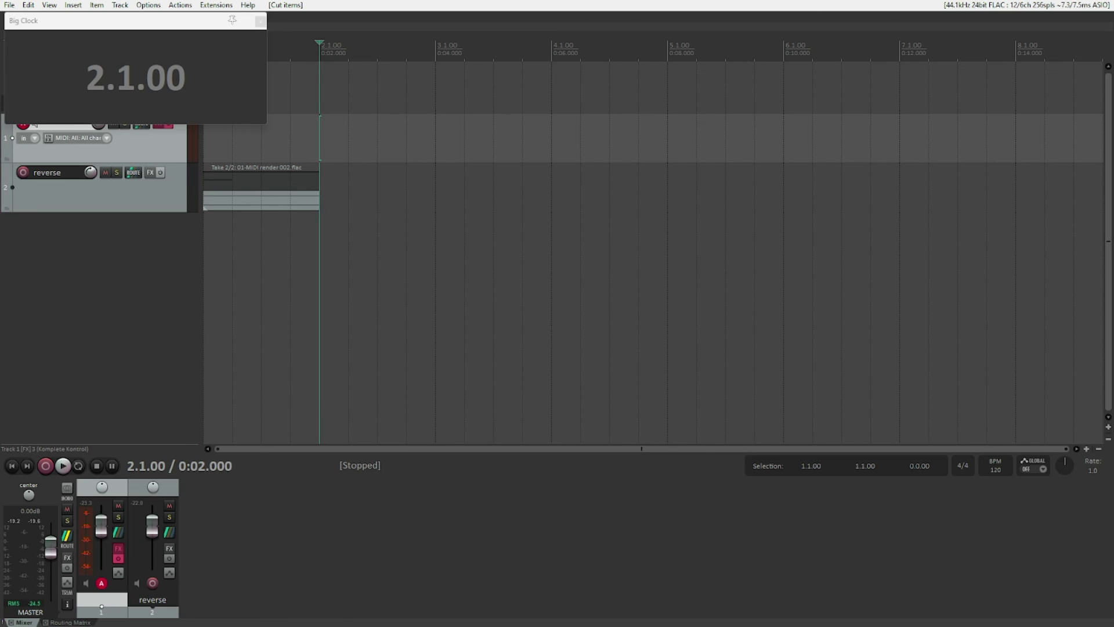
pyautogui.hotkey('ctrl', 'v')
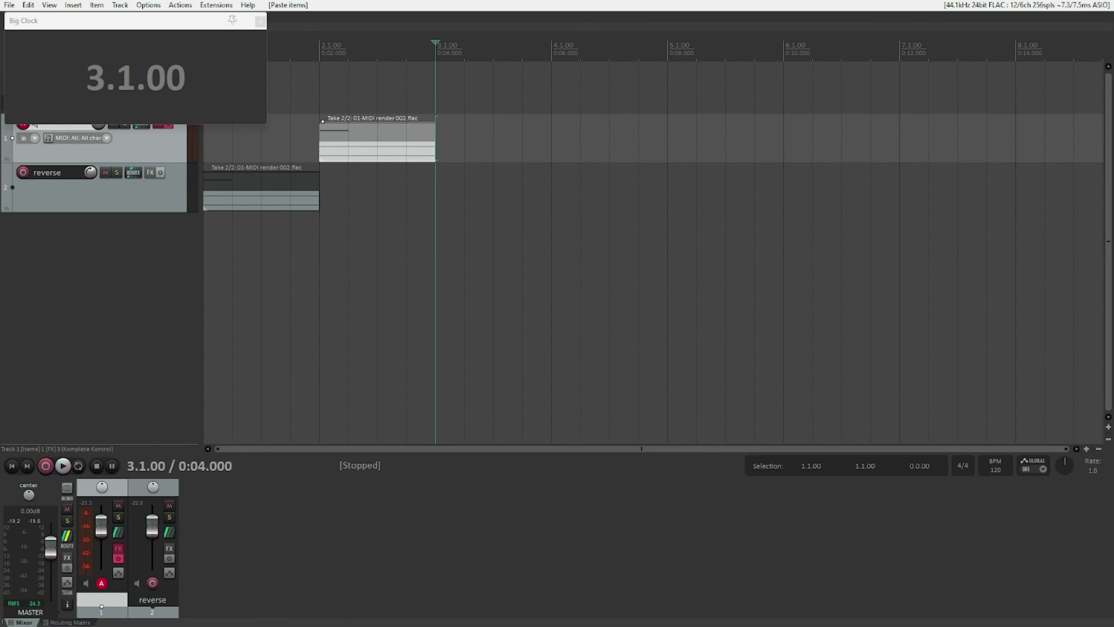
# Play the arrangement from the project start, then stop.
pyautogui.press('Home')
pyautogui.press('space')
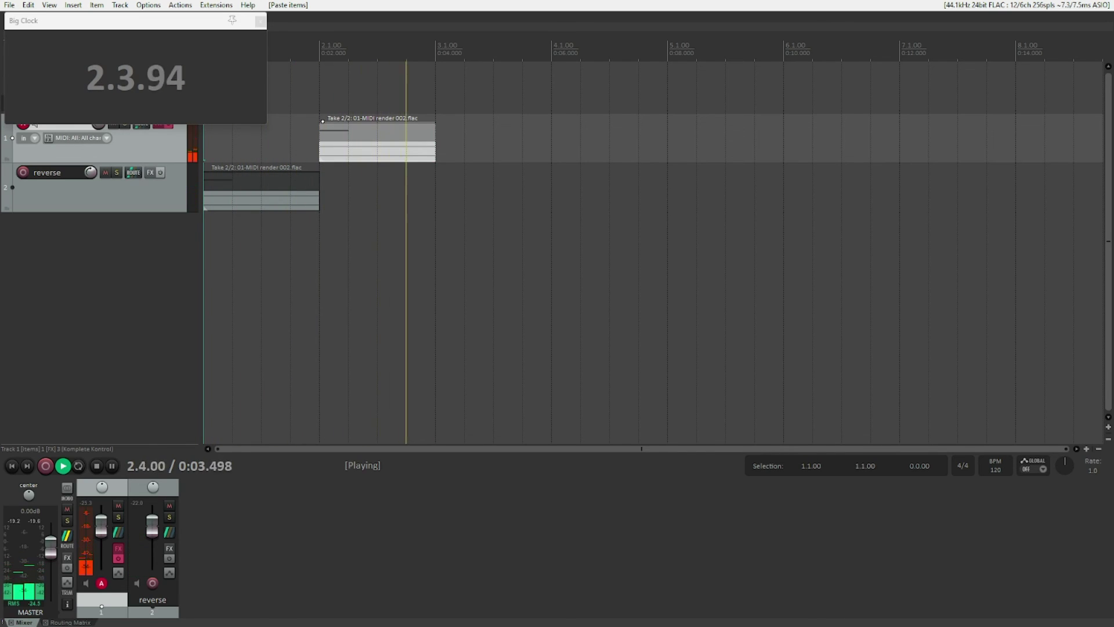
pyautogui.press('space')
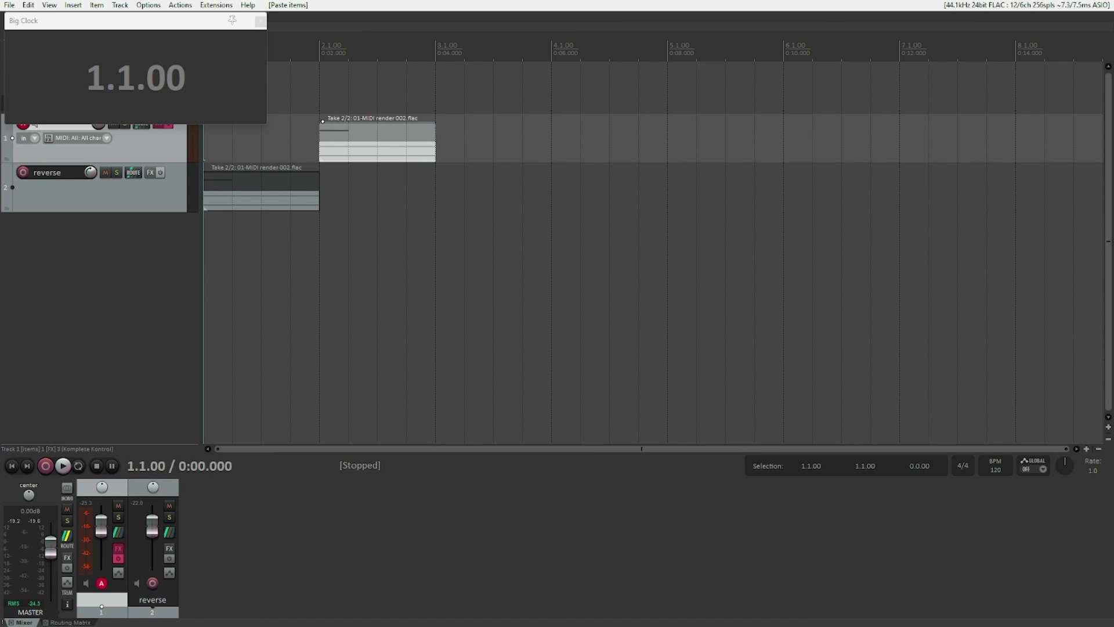
# Check in Media Item Properties that track 1's item starts at 1.4.90 (0:01.950).
pyautogui.press('F2')
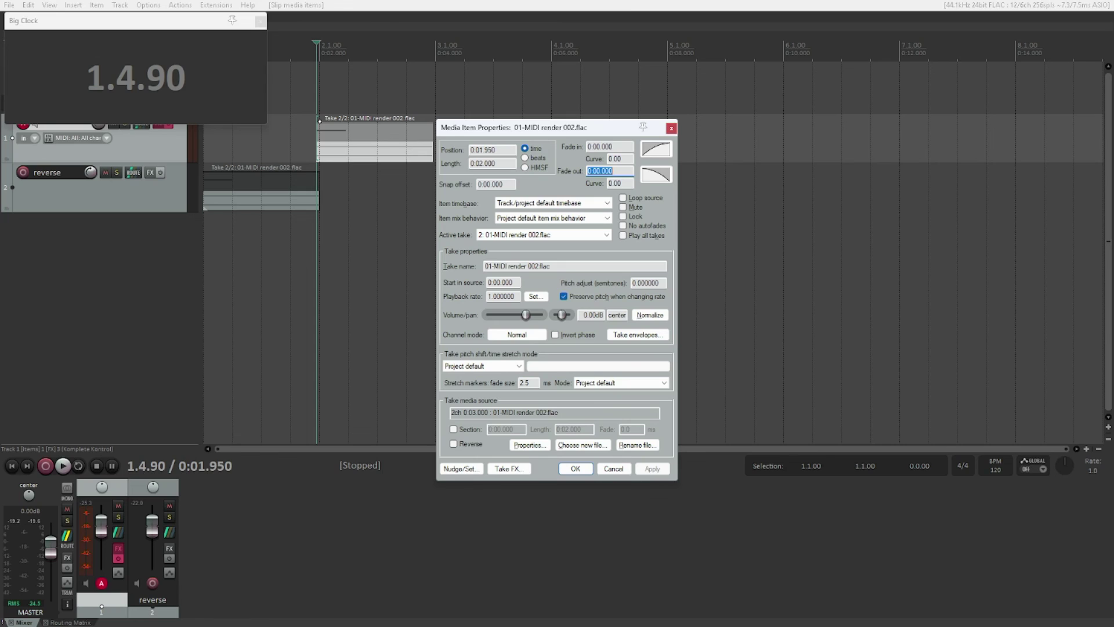
pyautogui.press('Return')
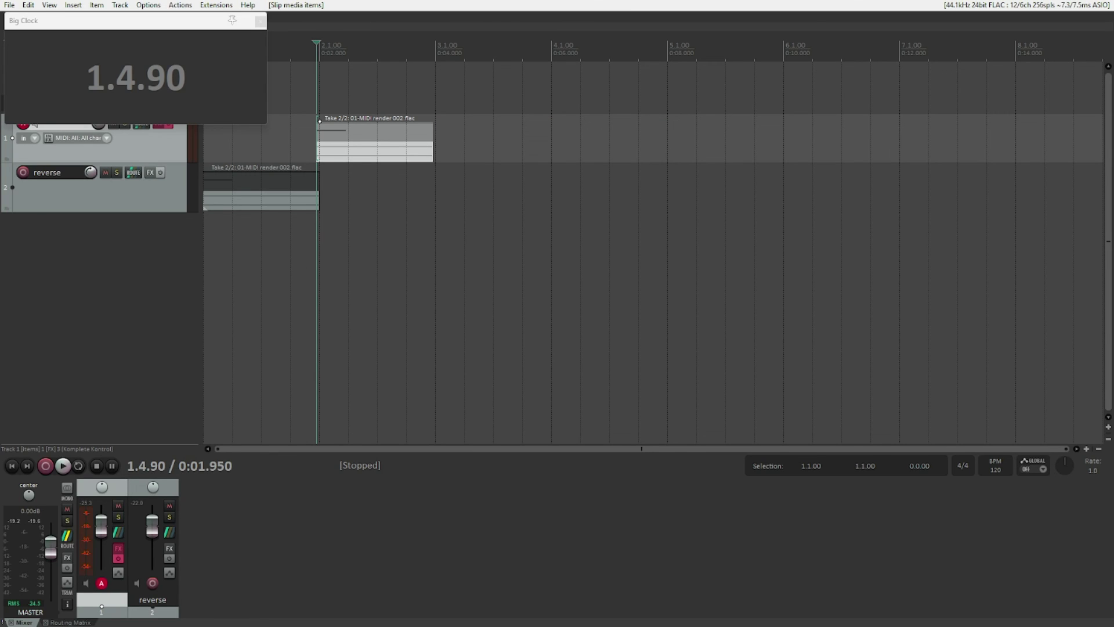